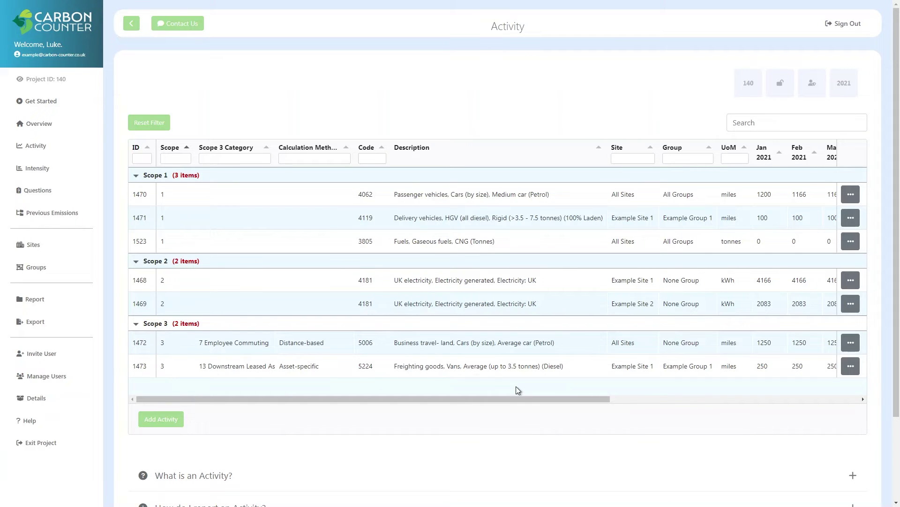
# - Start a new project activity record and set its scope to Scope 1 Direct
pyautogui.click(161, 419)
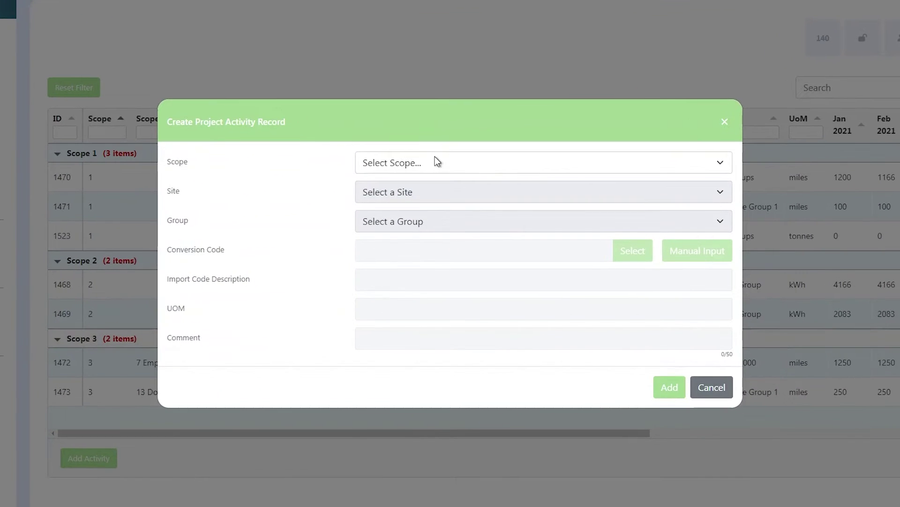
pyautogui.click(438, 159)
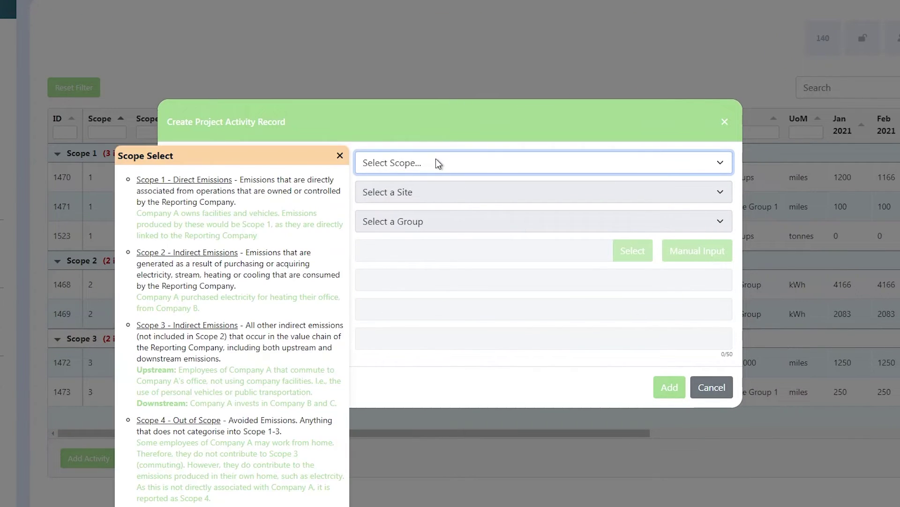
pyautogui.click(439, 194)
pyautogui.click(367, 139)
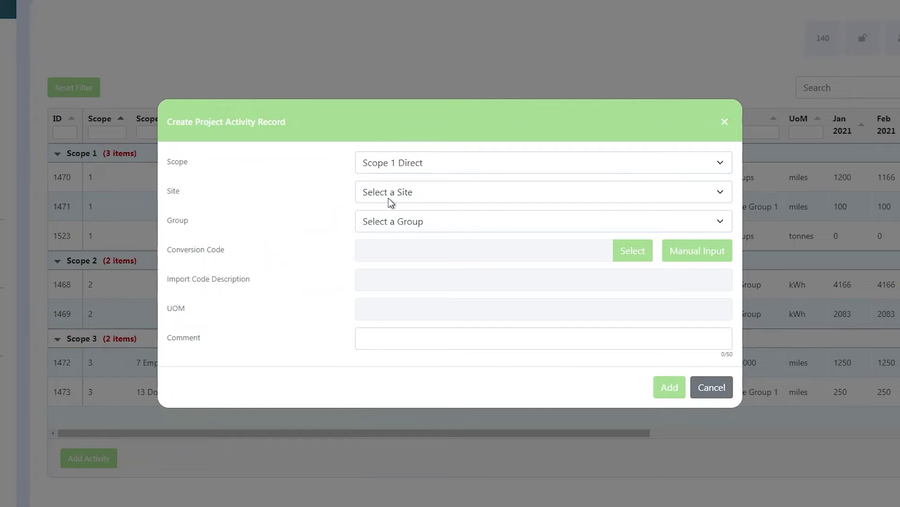
# - Set the new activity record's site to None site related and its group to No group
pyautogui.click(432, 197)
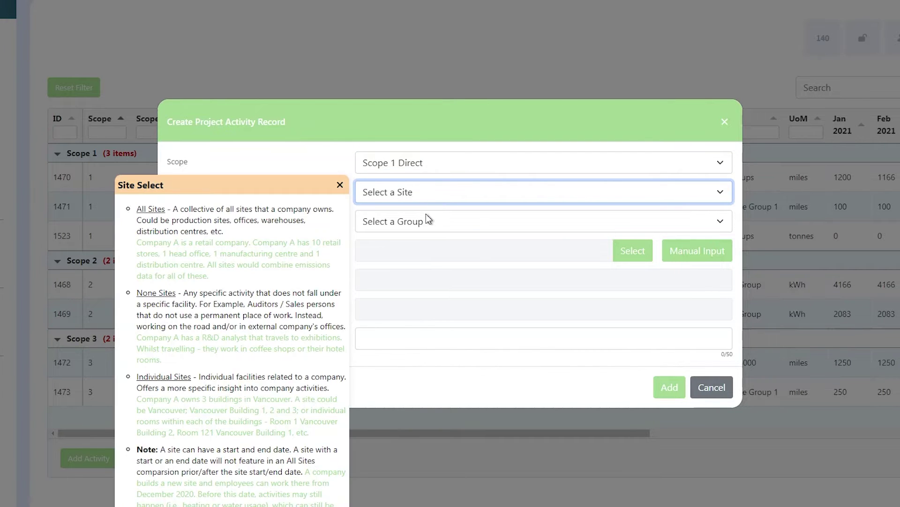
pyautogui.click(425, 171)
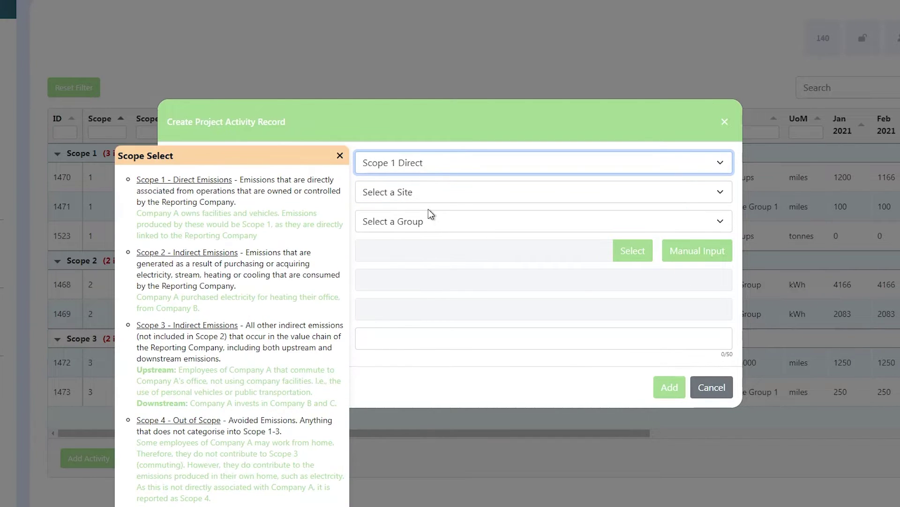
pyautogui.click(425, 146)
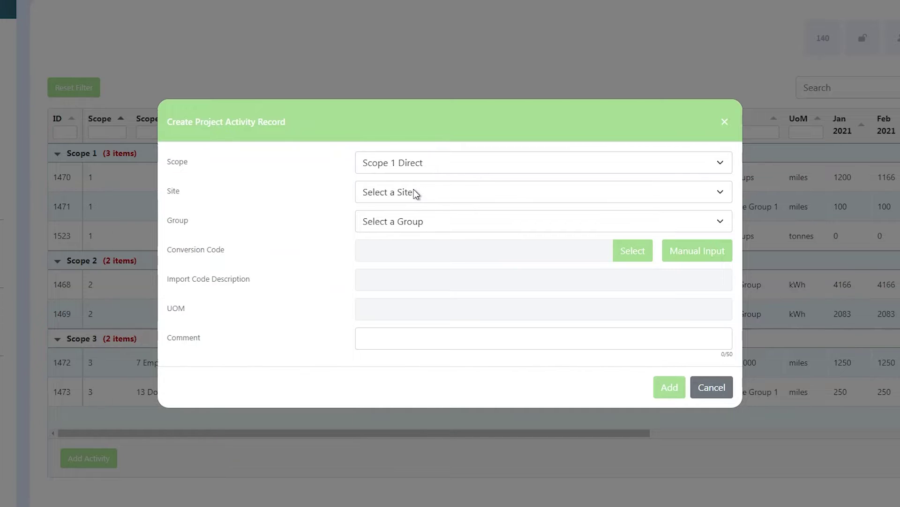
pyautogui.click(416, 193)
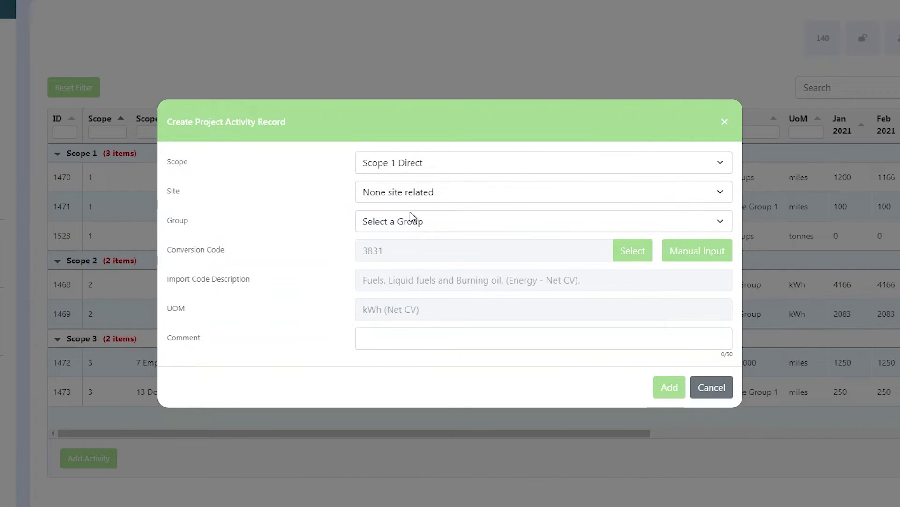
pyautogui.click(413, 221)
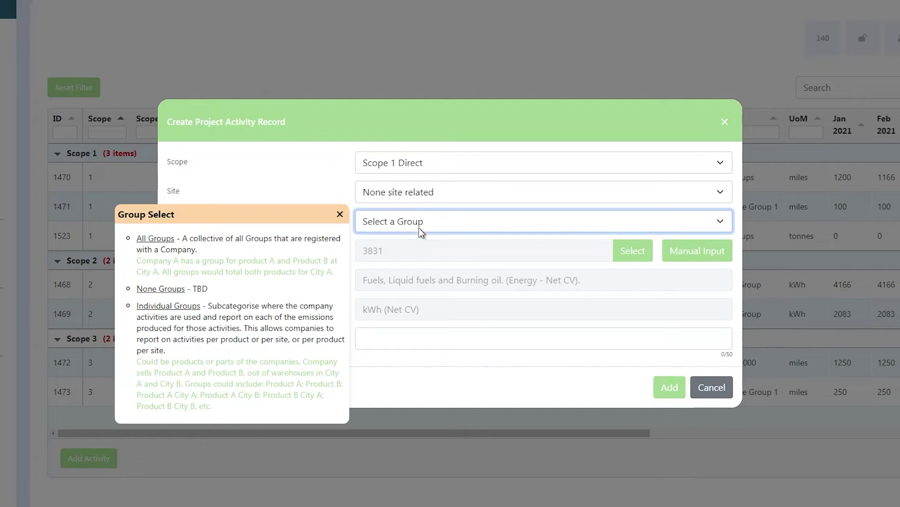
pyautogui.click(420, 257)
# - Change the scope to Scope 3 Indirect, with category 1 Purchased Goods and Services and the Hybrid methodology
pyautogui.click(408, 167)
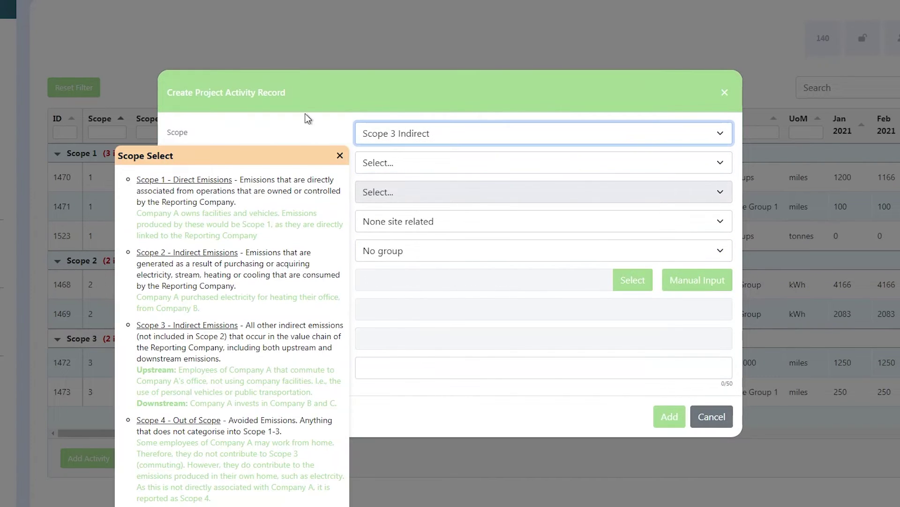
pyautogui.click(307, 117)
pyautogui.click(393, 164)
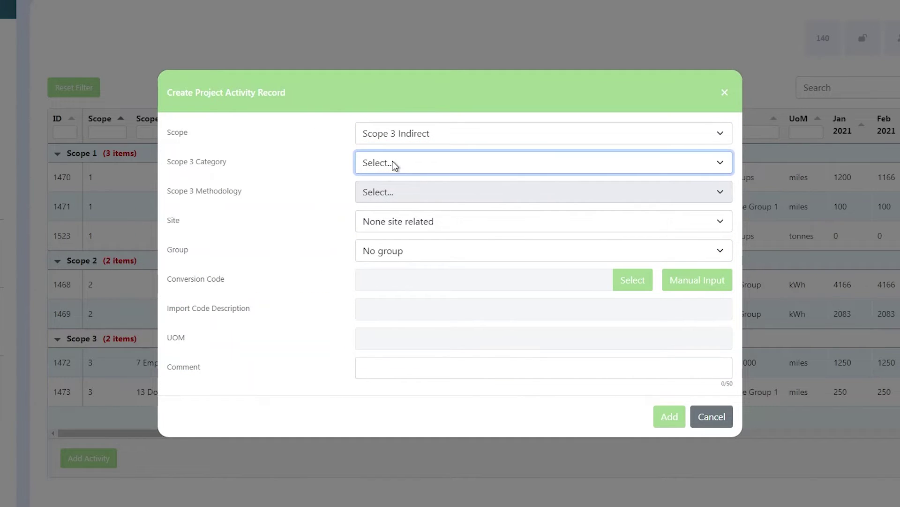
pyautogui.click(454, 196)
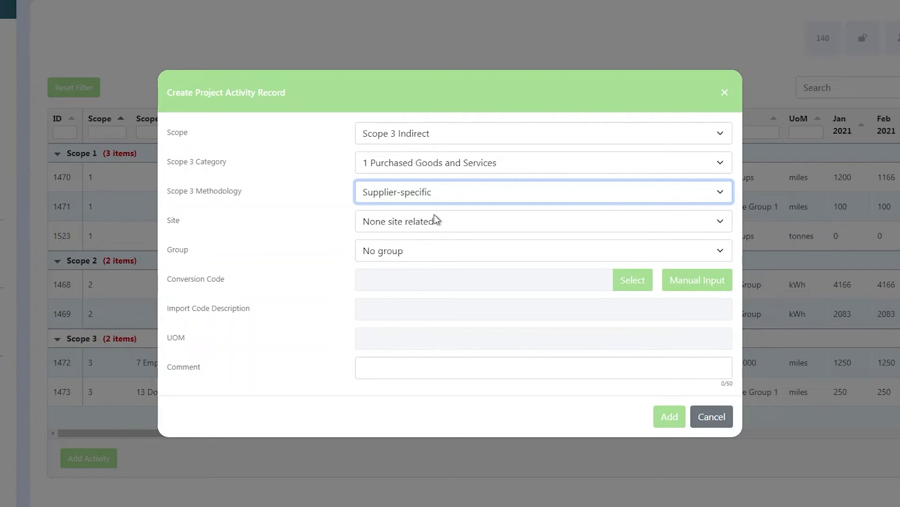
pyautogui.click(436, 227)
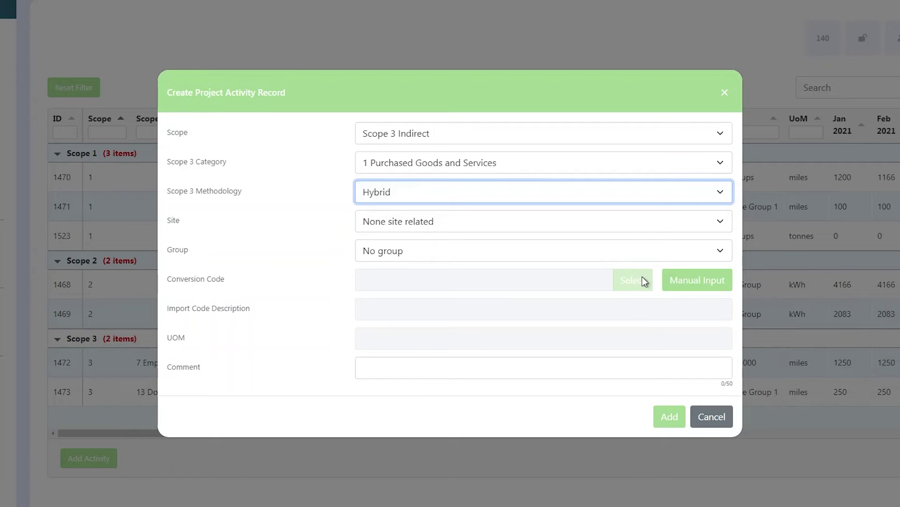
# - Define the conversion code by manual input with the description "Description" and kg CO2e as the unit
pyautogui.click(665, 284)
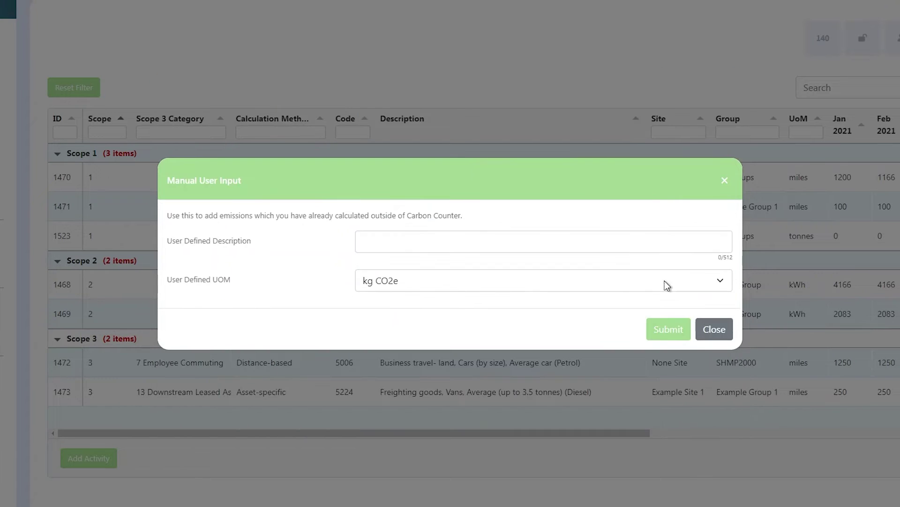
pyautogui.click(358, 236)
pyautogui.write('D')
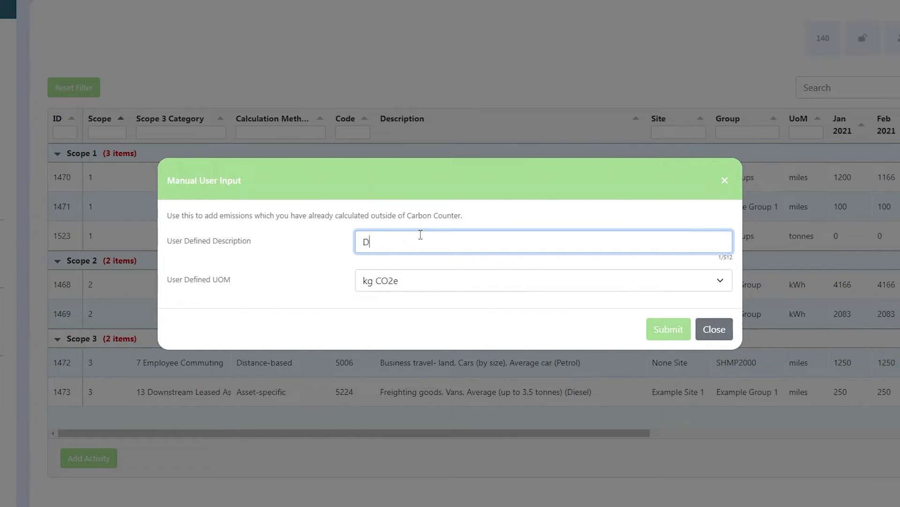
pyautogui.write('escription')
pyautogui.click(669, 329)
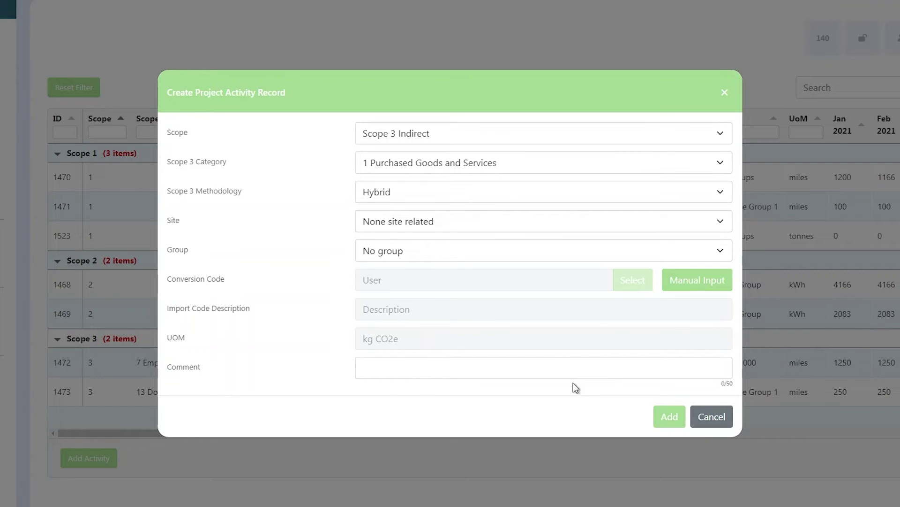
# - Leave the comment empty and add the activity record to the project
pyautogui.click(586, 375)
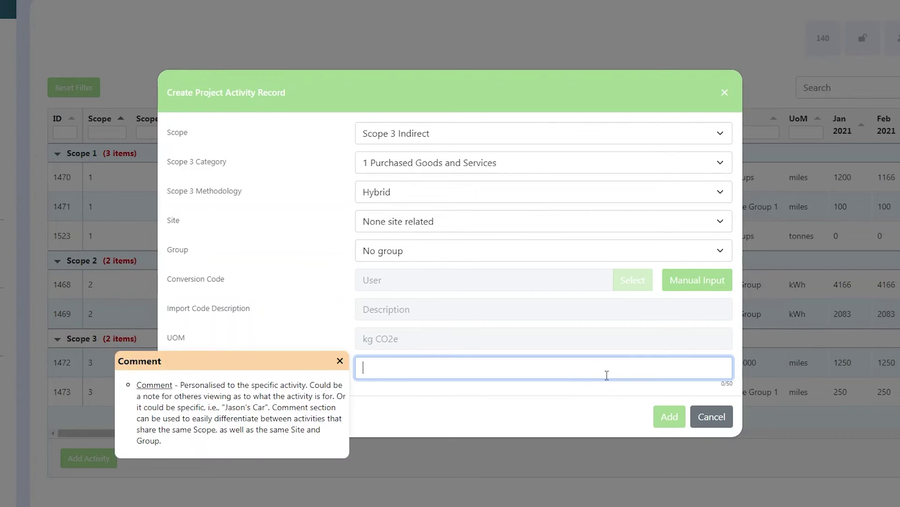
pyautogui.click(633, 389)
pyautogui.click(670, 417)
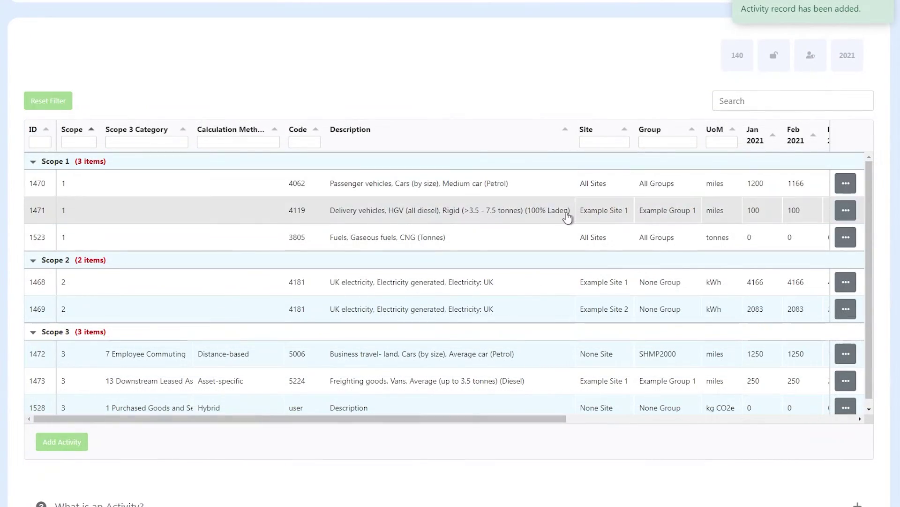
# - Enter 11 for both January and February 2021 in the new Purchased Goods and Services record
pyautogui.scroll(-2, 539, 281)
pyautogui.moveTo(510, 402); pyautogui.dragTo(788, 388)
pyautogui.click(330, 381)
pyautogui.write('11')
pyautogui.press('Tab')
pyautogui.write('11')
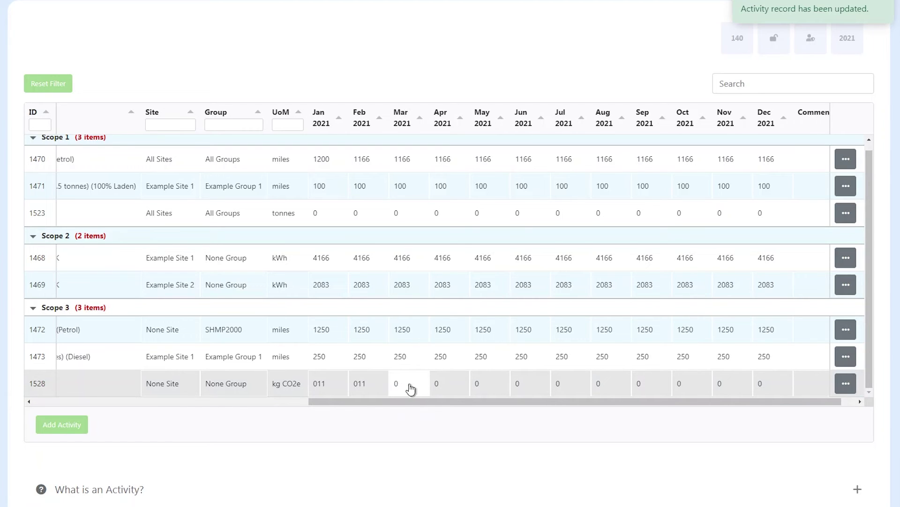
# - Fill the new record's monthly figures from a yearly total of 1200 kg CO2e using Add by Year
pyautogui.click(847, 386)
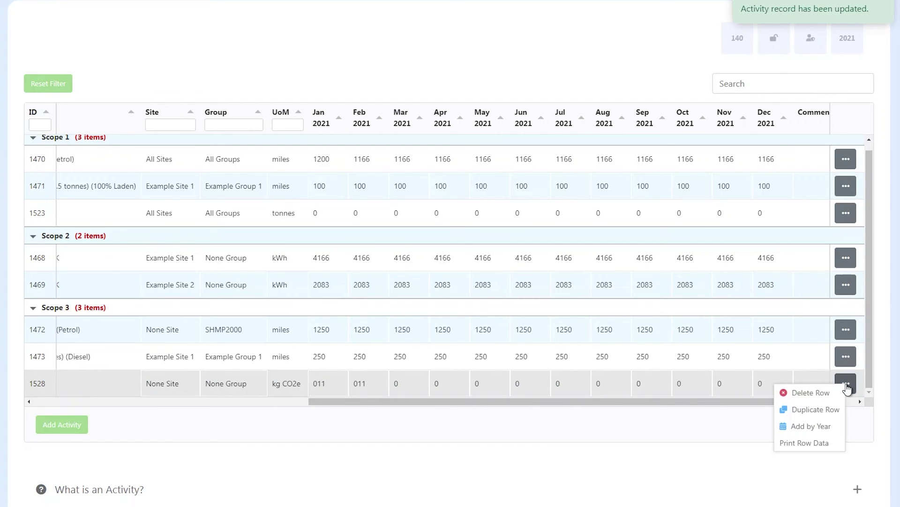
pyautogui.click(818, 427)
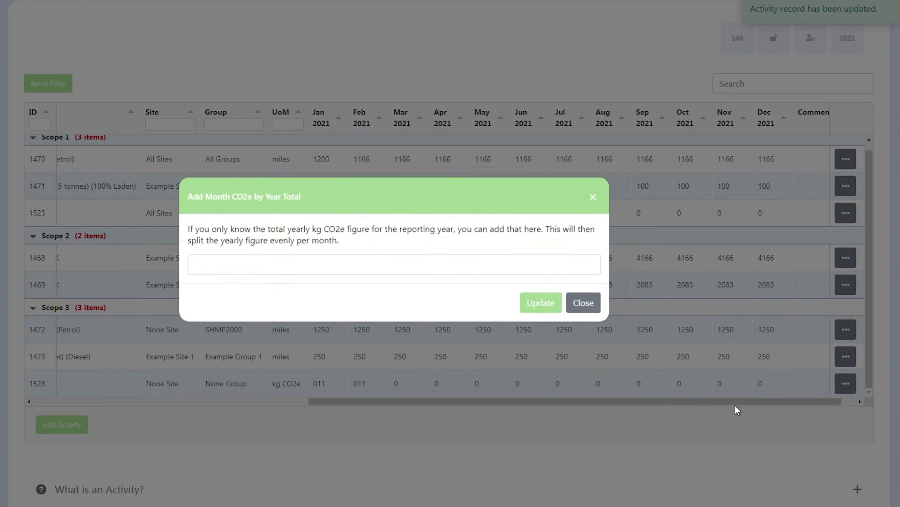
pyautogui.click(331, 263)
pyautogui.write('1200')
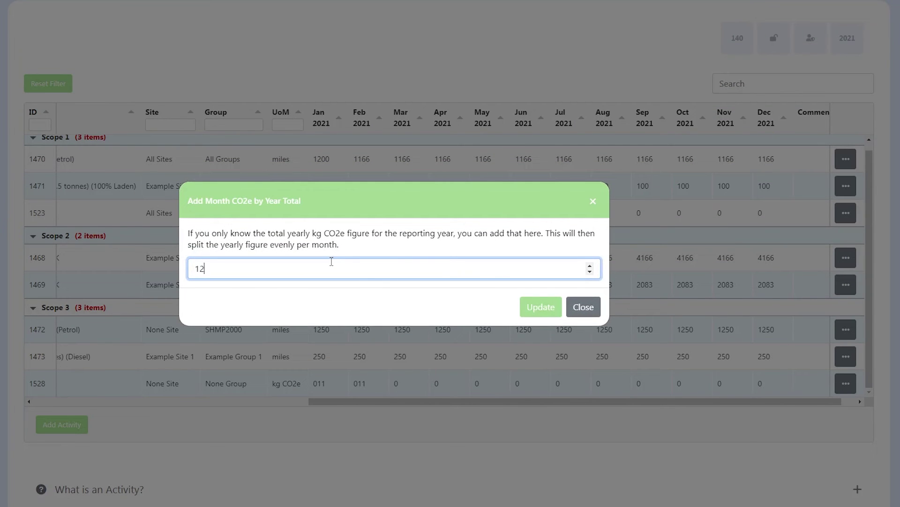
pyautogui.click(544, 316)
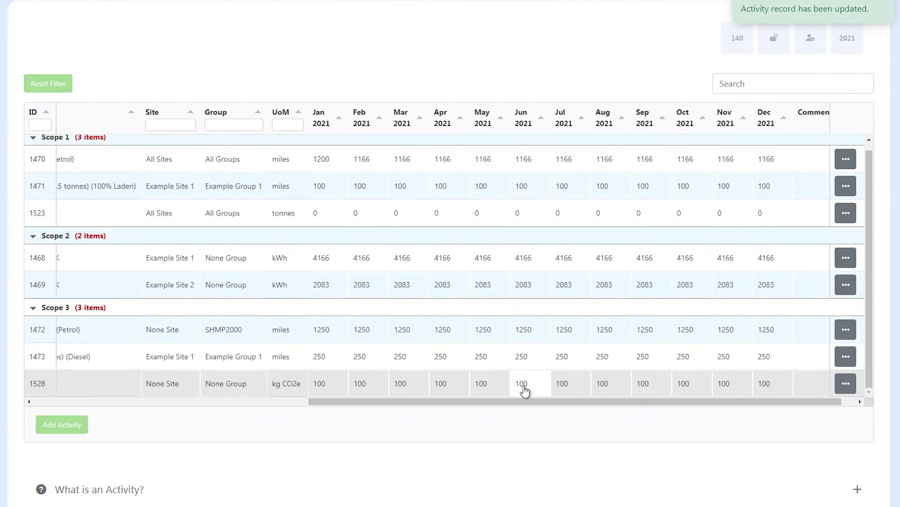
# - Duplicate the user-defined Purchased Goods and Services activity row
pyautogui.moveTo(756, 401)
pyautogui.mouseDown()
pyautogui.moveTo(689, 410)
pyautogui.moveTo(755, 410)
pyautogui.mouseUp()
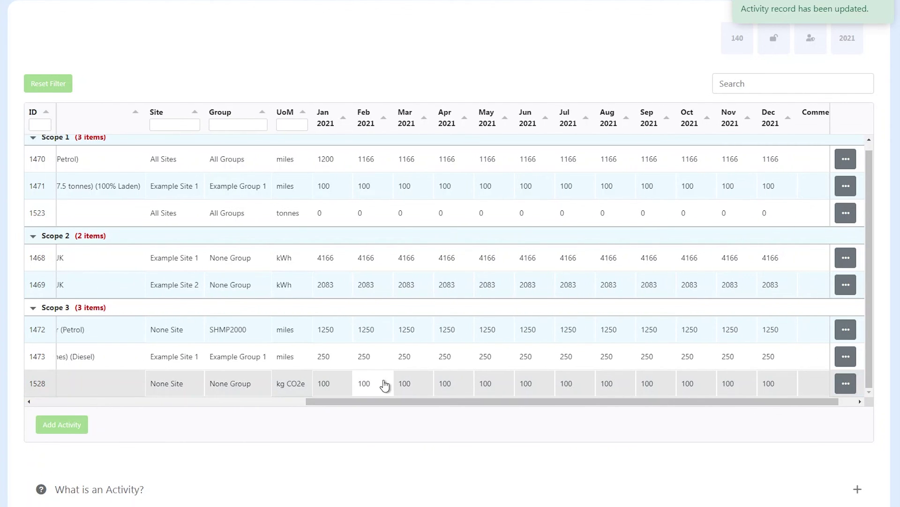
pyautogui.click(845, 385)
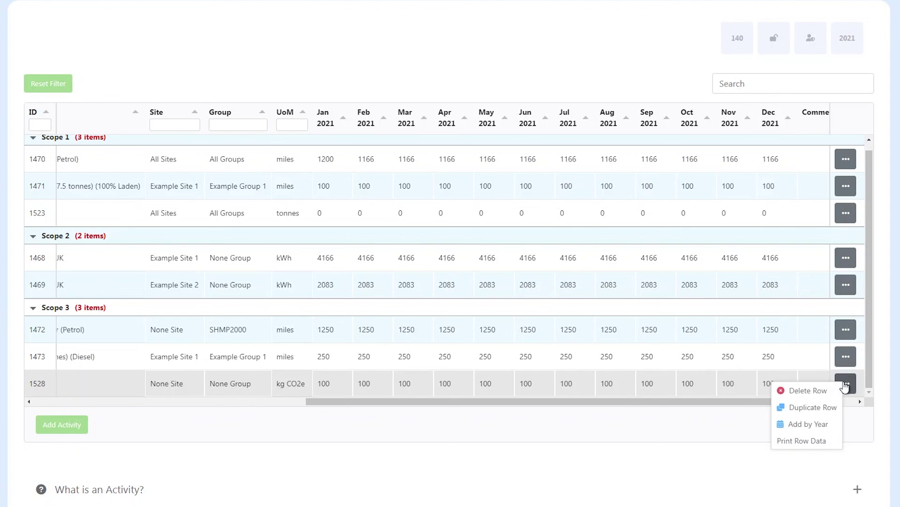
pyautogui.click(832, 408)
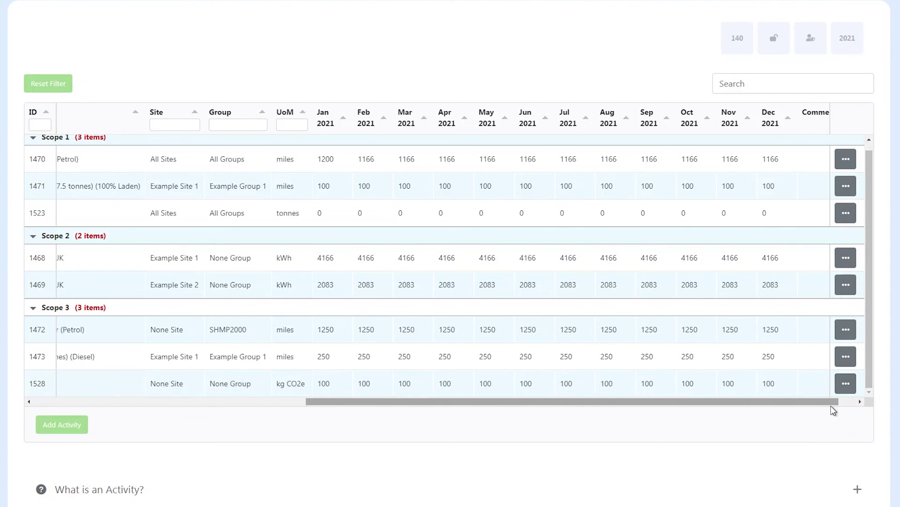
pyautogui.scroll(-1, 371, 349)
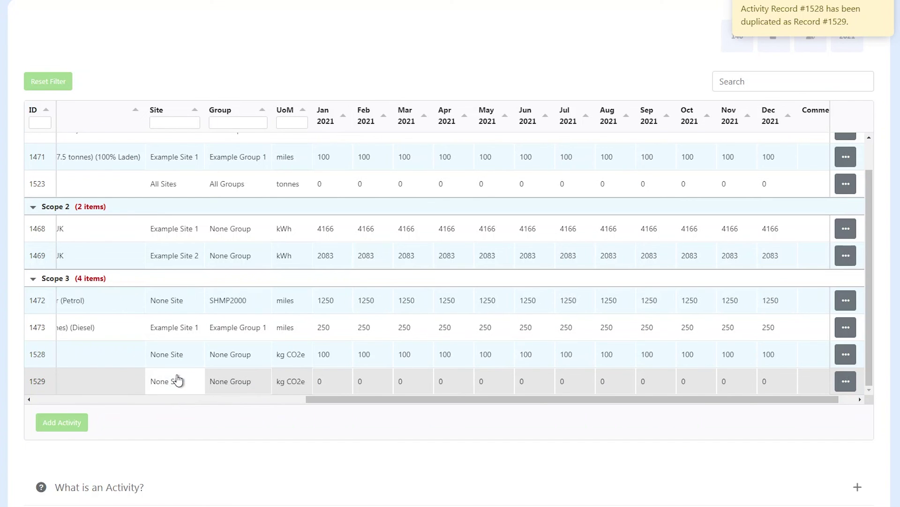
# - Set the duplicated record's site to Example Site 1 and its group to All Groups
pyautogui.hscroll(-5, 178, 380)
pyautogui.hscroll(3, 525, 381)
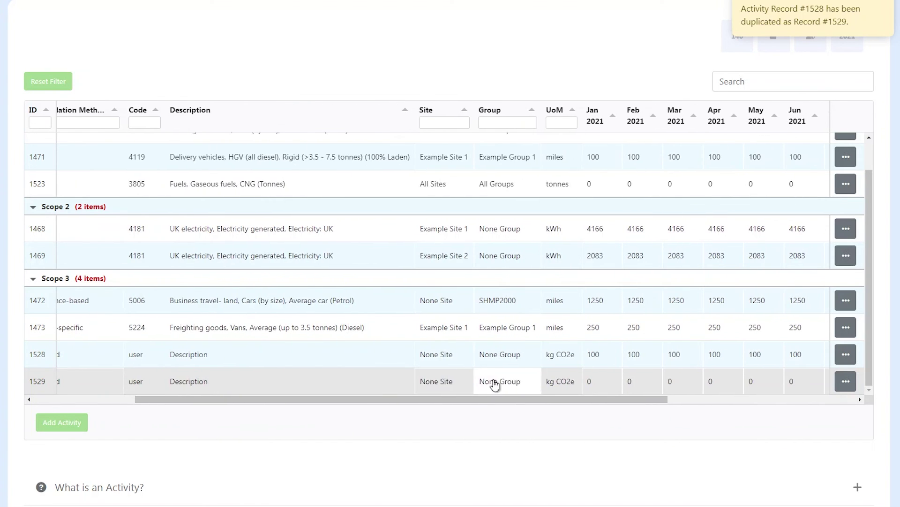
pyautogui.click(463, 381)
pyautogui.click(453, 466)
pyautogui.click(521, 384)
pyautogui.click(513, 434)
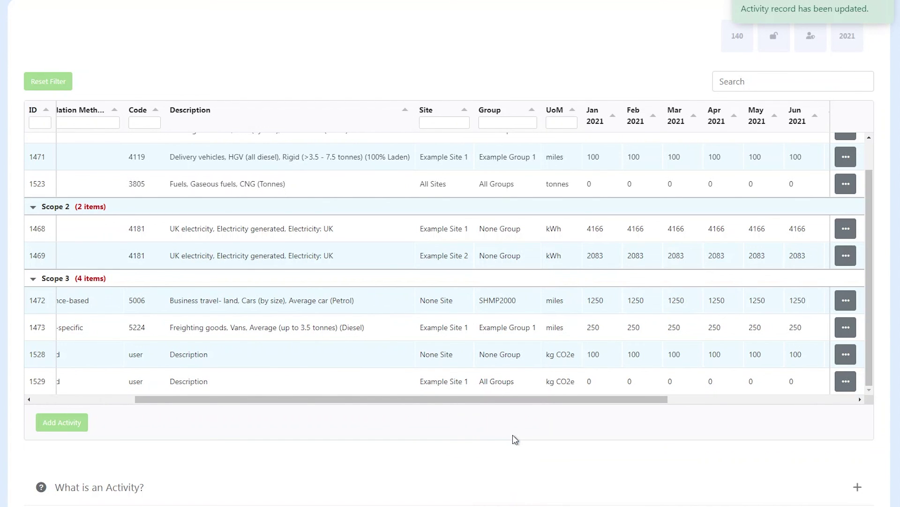